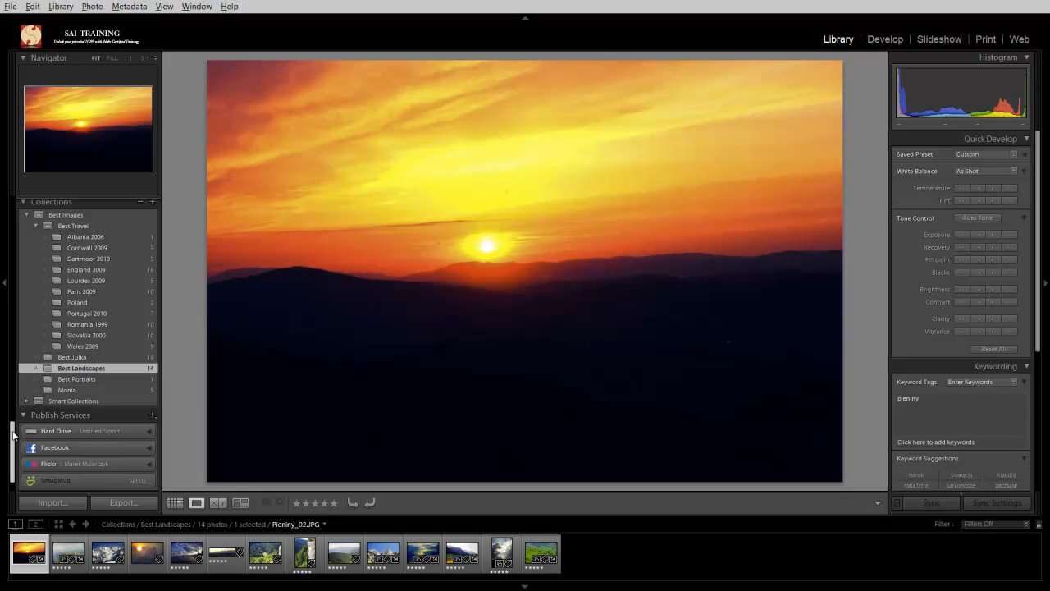
Show the Best Landscapes collection as a grid and open the export settings for the selected sunset photo.
scroll(12, 420, "up", 1)
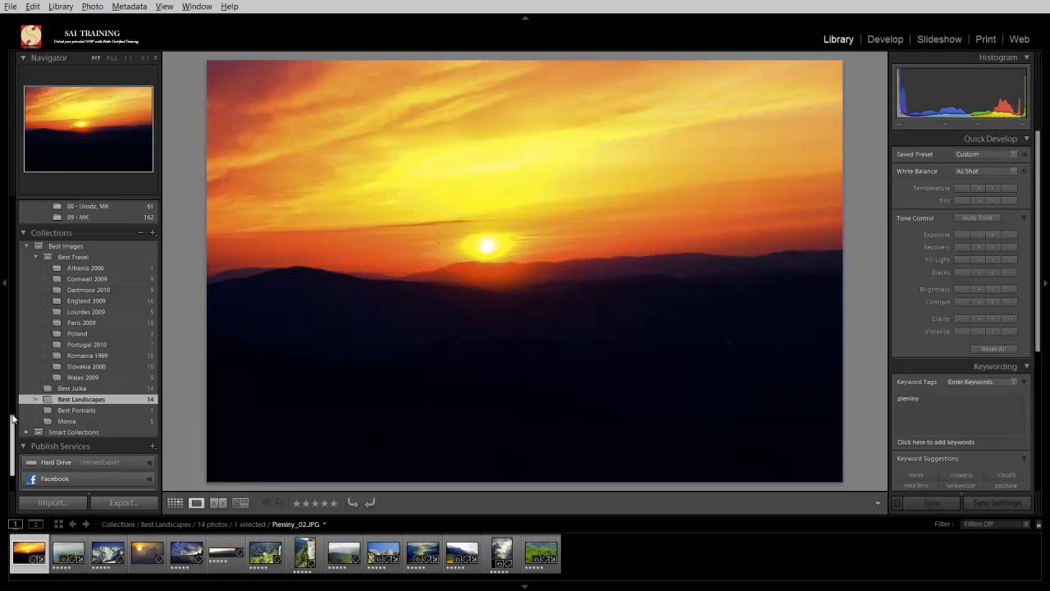
key("g")
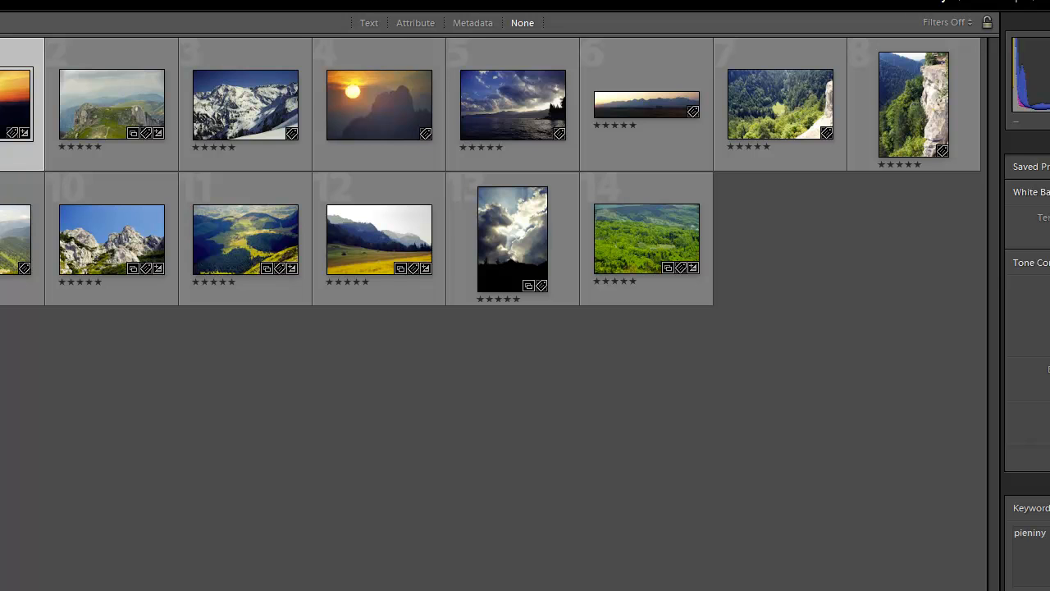
key("ctrl+shift+e")
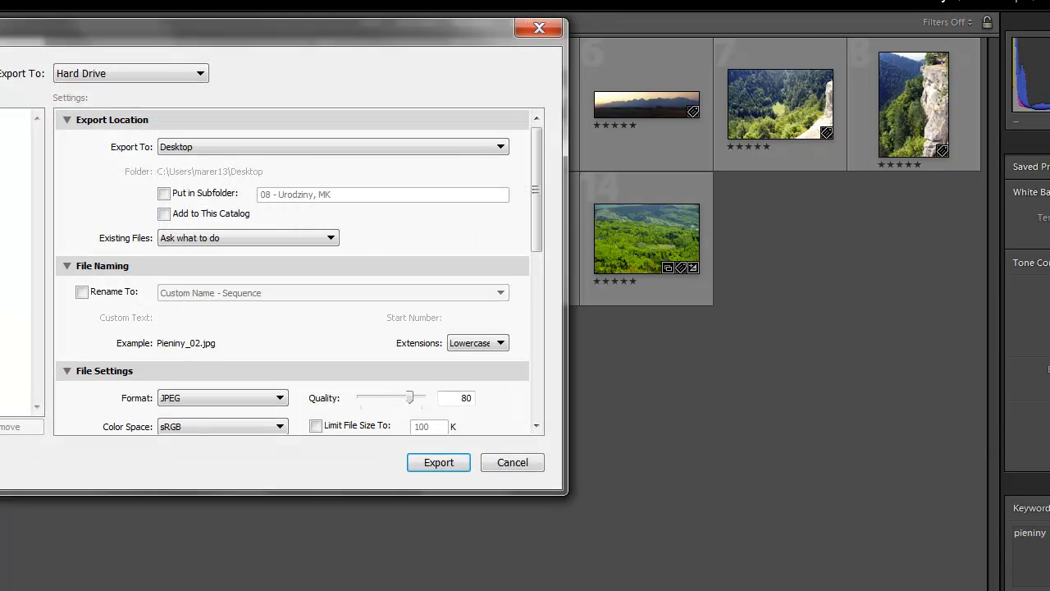
left_click_drag(188, 29, 501, 68)
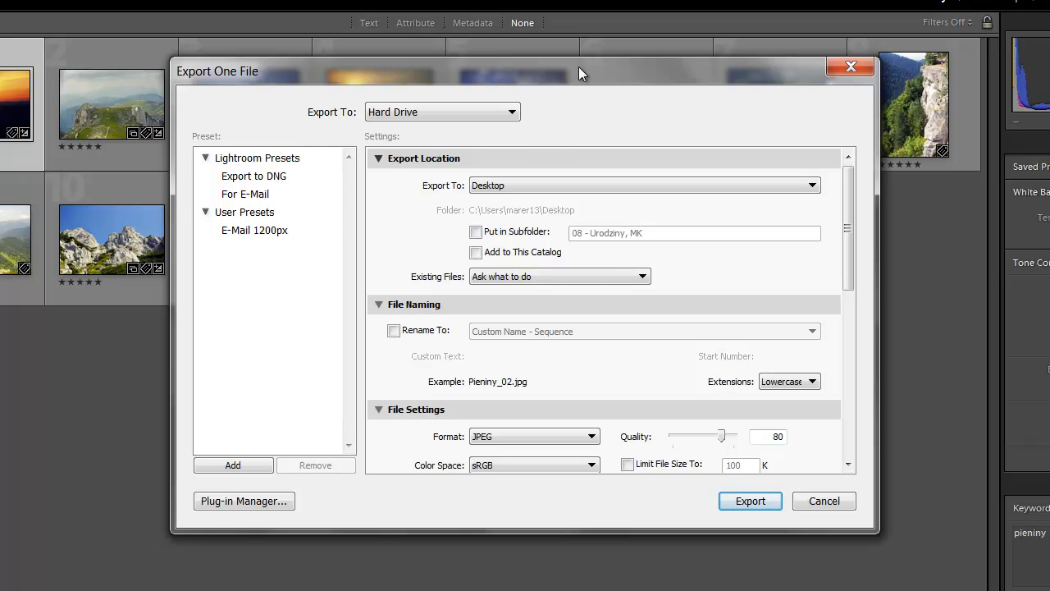
left_click_drag(578, 67, 465, 64)
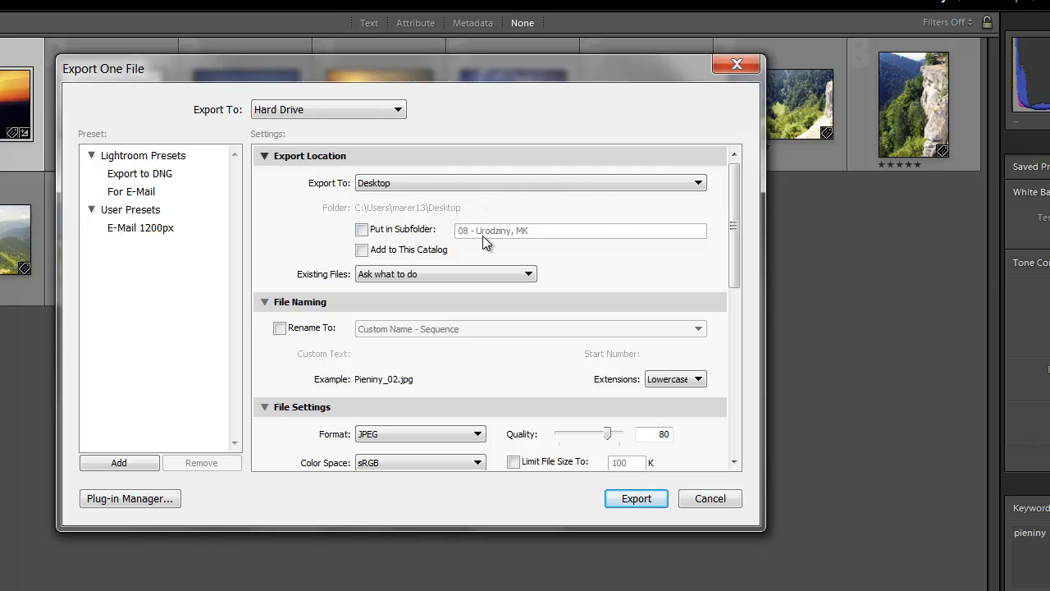
Review the export's file settings, image sizing and resolution, and open the chosen watermark for editing.
left_click_drag(733, 212, 730, 307)
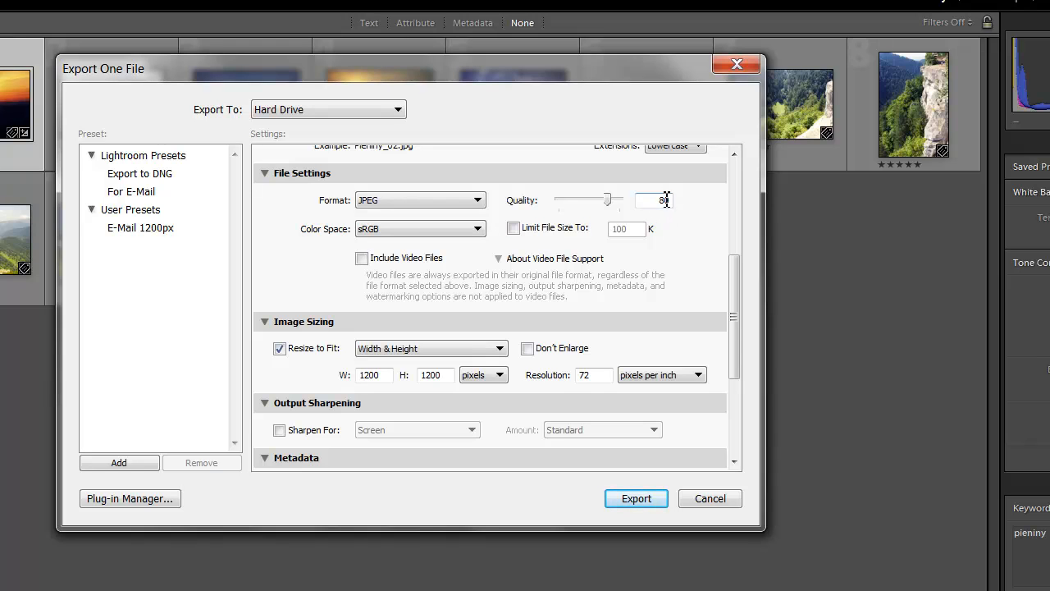
left_click_drag(734, 269, 723, 334)
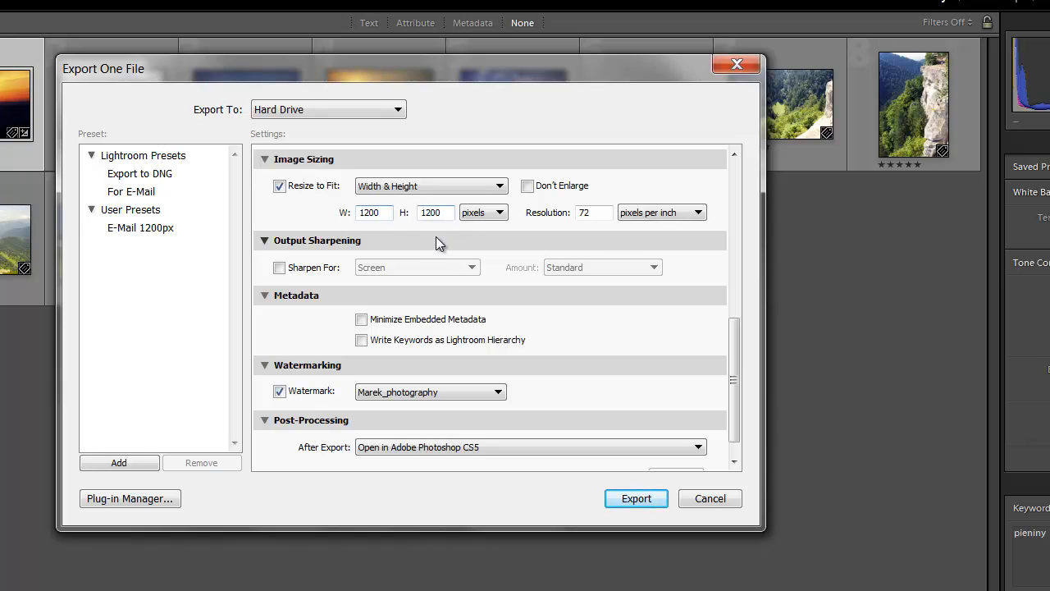
double_click(590, 215)
scroll(734, 344, "down", 1)
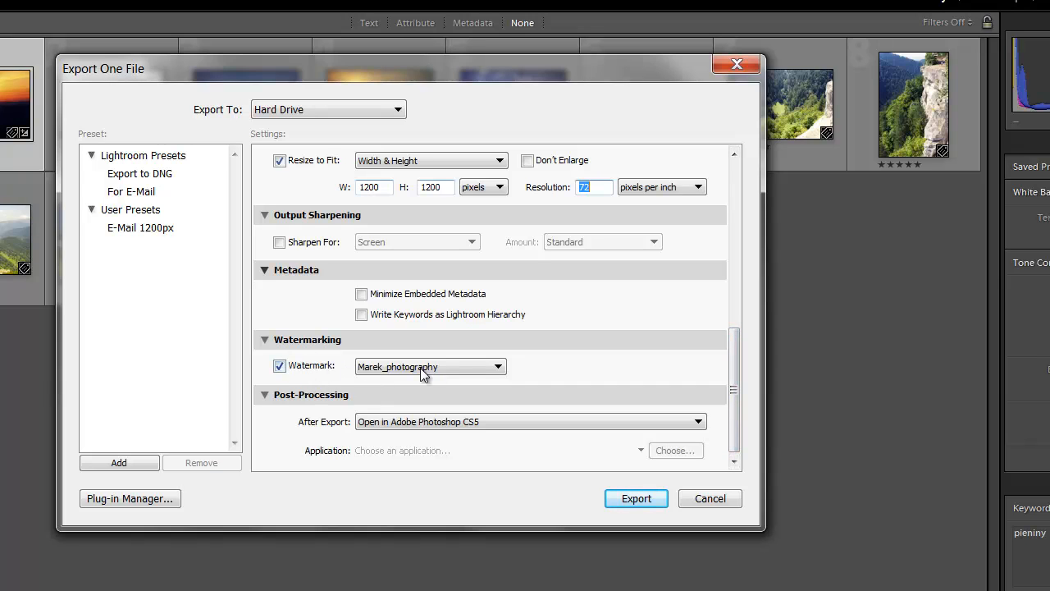
left_click(498, 367)
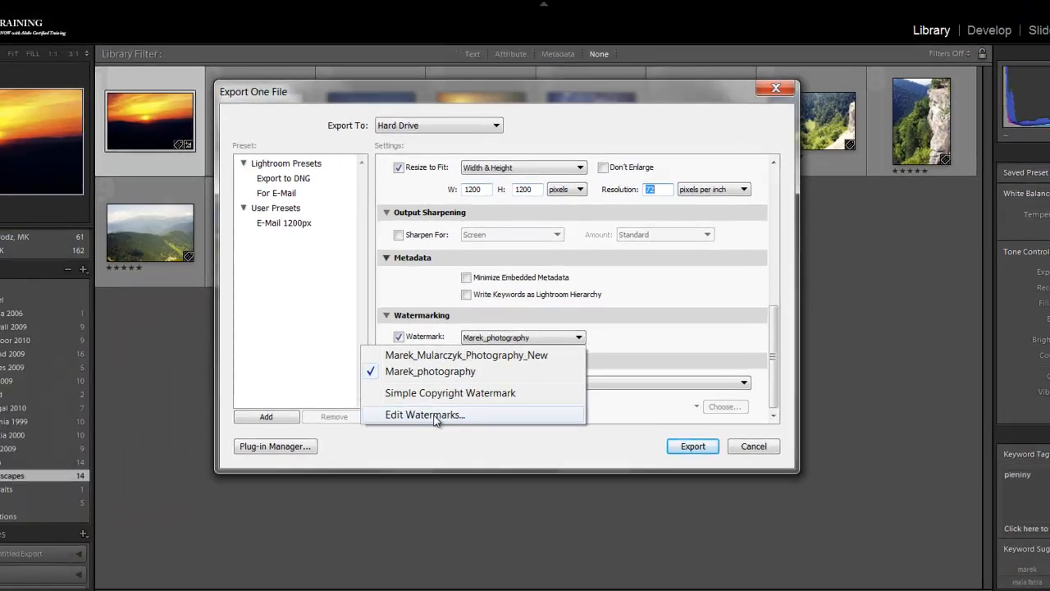
left_click(327, 459)
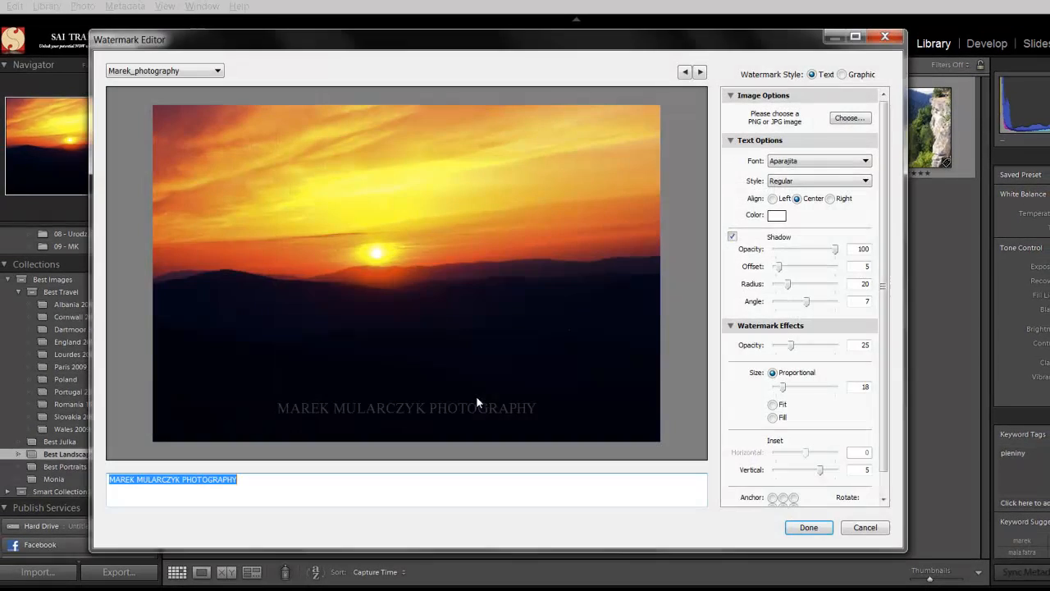
left_click_drag(525, 45, 578, 69)
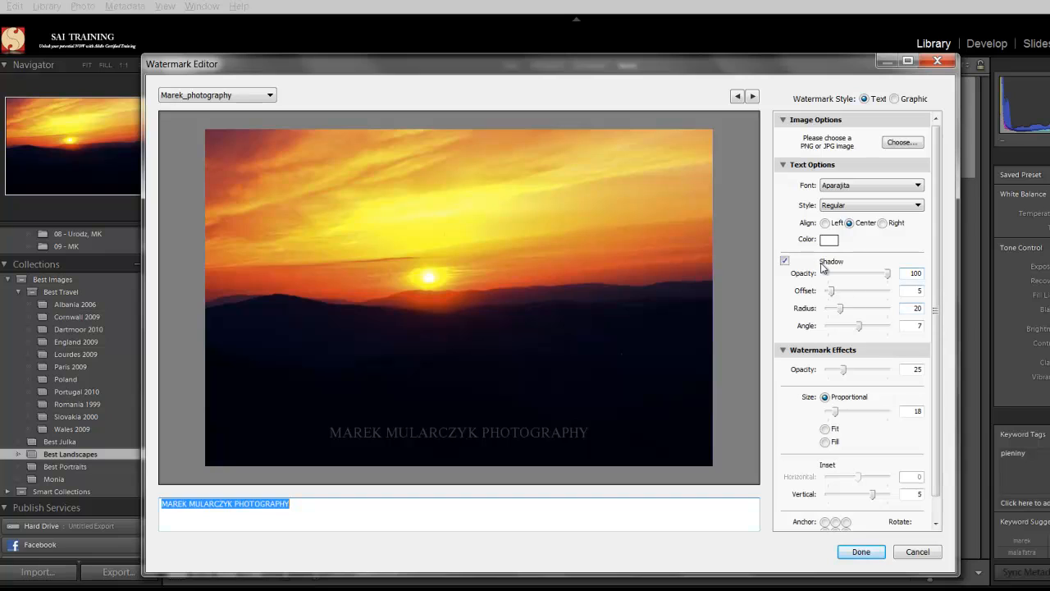
Try a watermark opacity of 29 and a proportional size of 20 on the sunset photo.
mouse_move(571, 449)
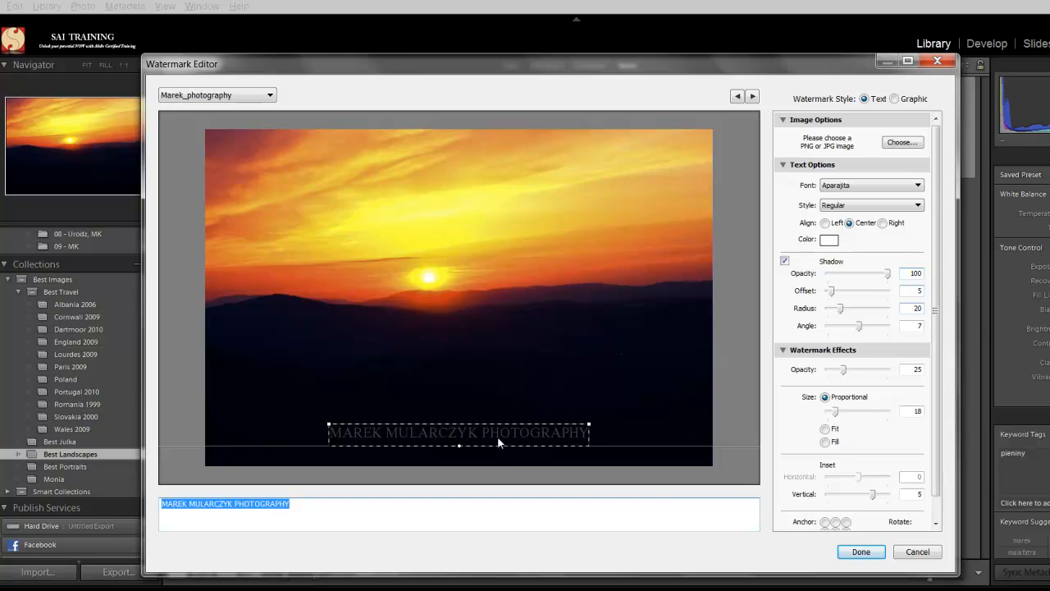
left_click(500, 381)
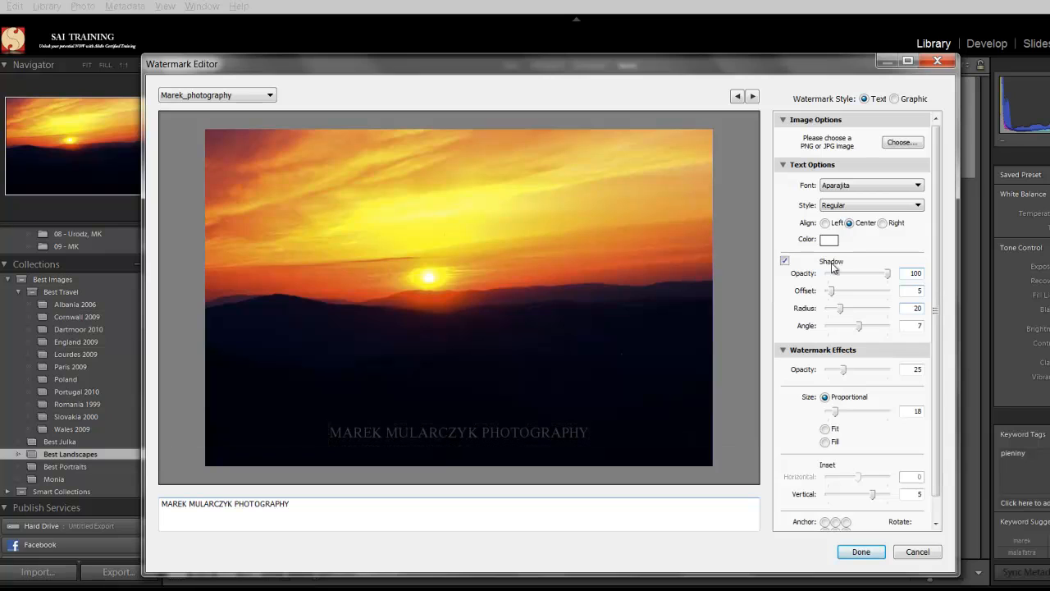
scroll(934, 306, "down", 1)
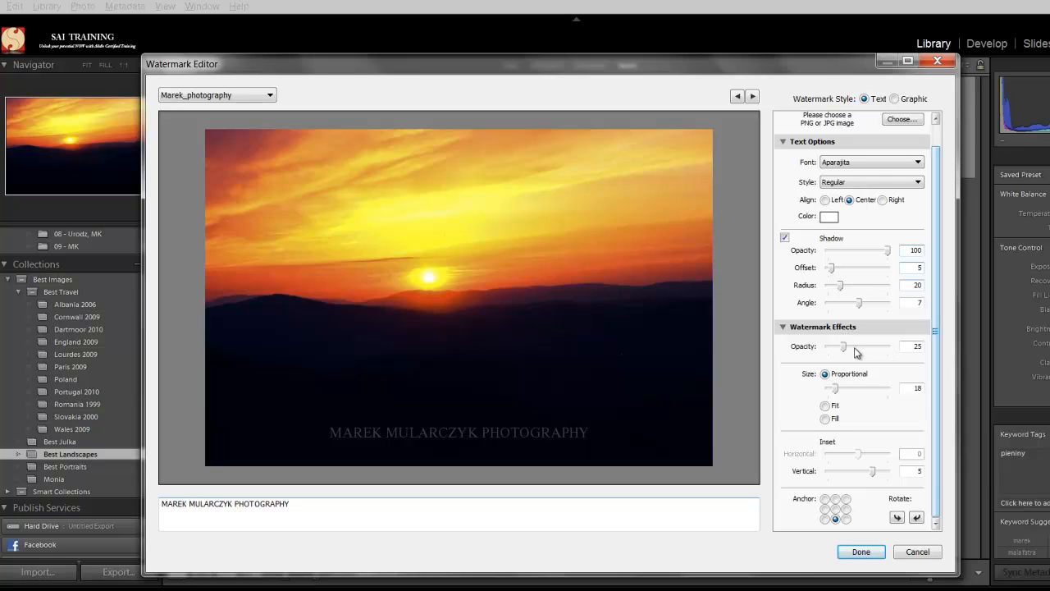
mouse_move(846, 352)
left_mouse_down()
mouse_move(893, 351)
mouse_move(827, 354)
mouse_move(840, 359)
left_mouse_up()
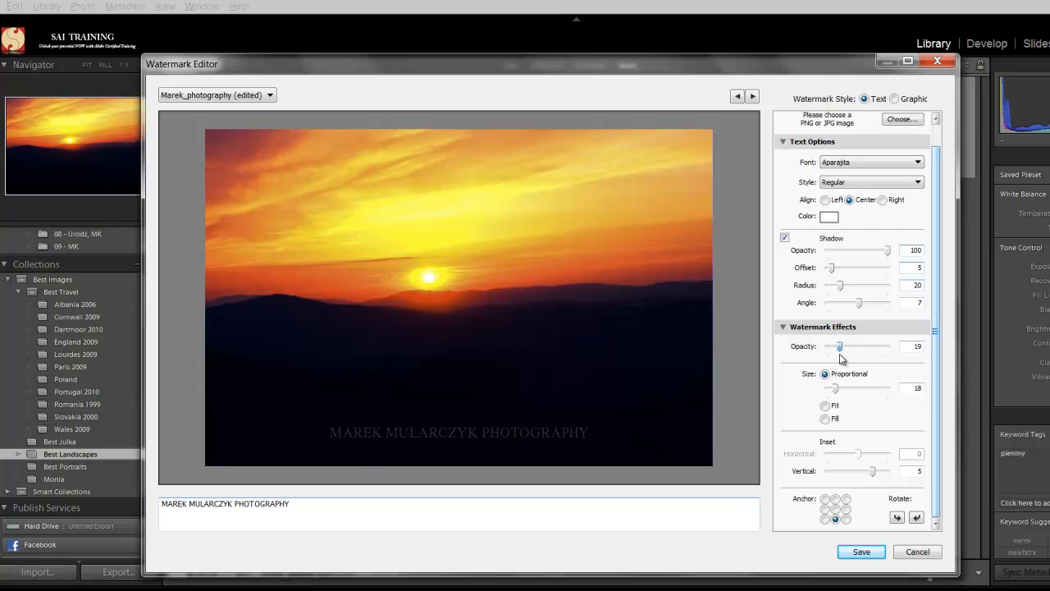
mouse_move(840, 358)
left_mouse_down()
mouse_move(855, 359)
mouse_move(846, 351)
left_mouse_up()
left_click_drag(837, 390, 839, 395)
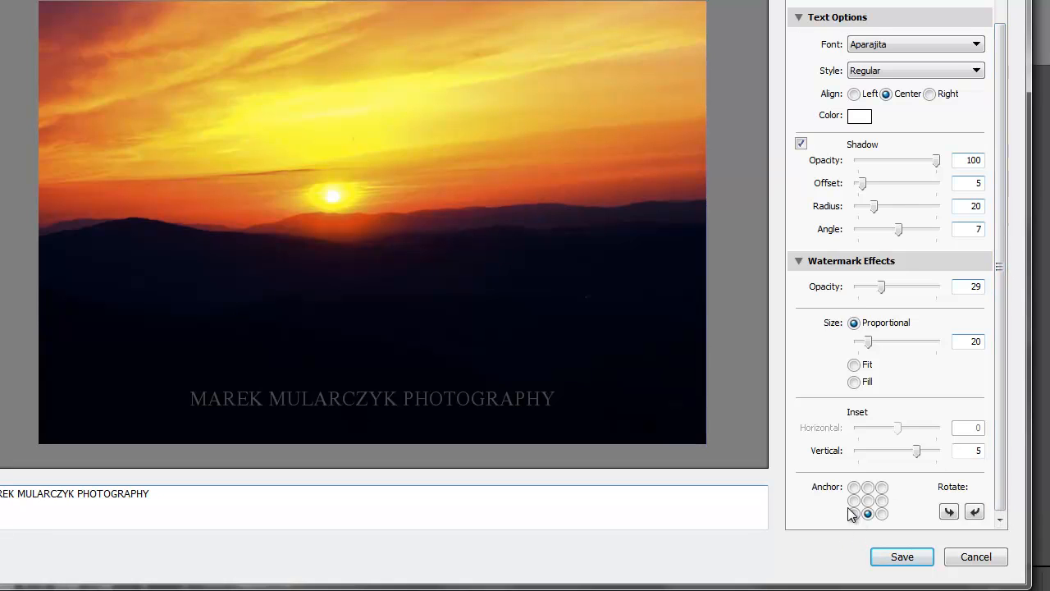
Try anchoring the watermark at the photo's top centre, middle and bottom centre, and discard the watermark edits.
left_click(868, 488)
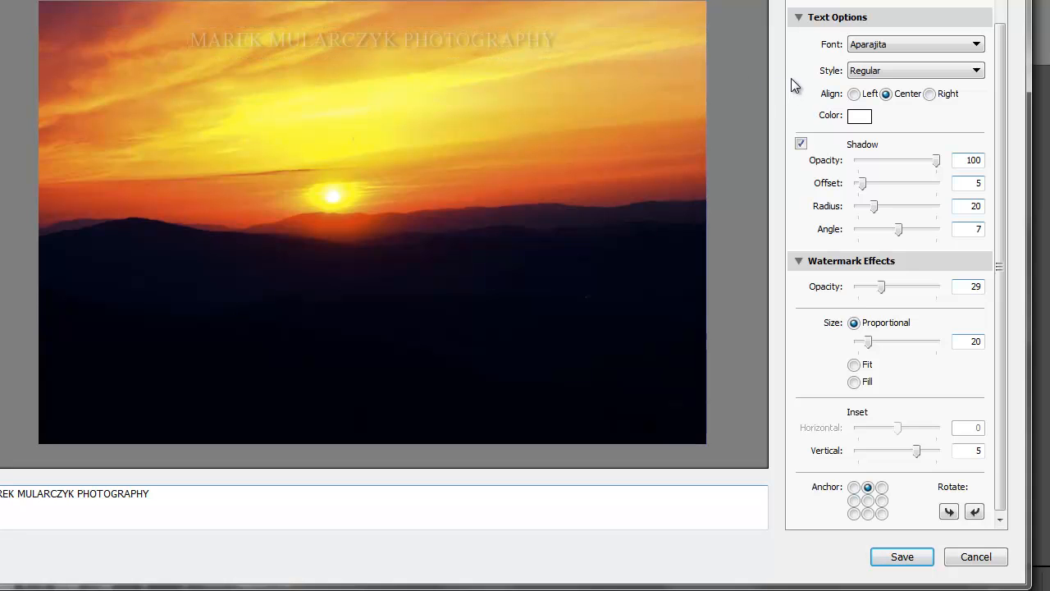
left_click(868, 501)
left_click(868, 514)
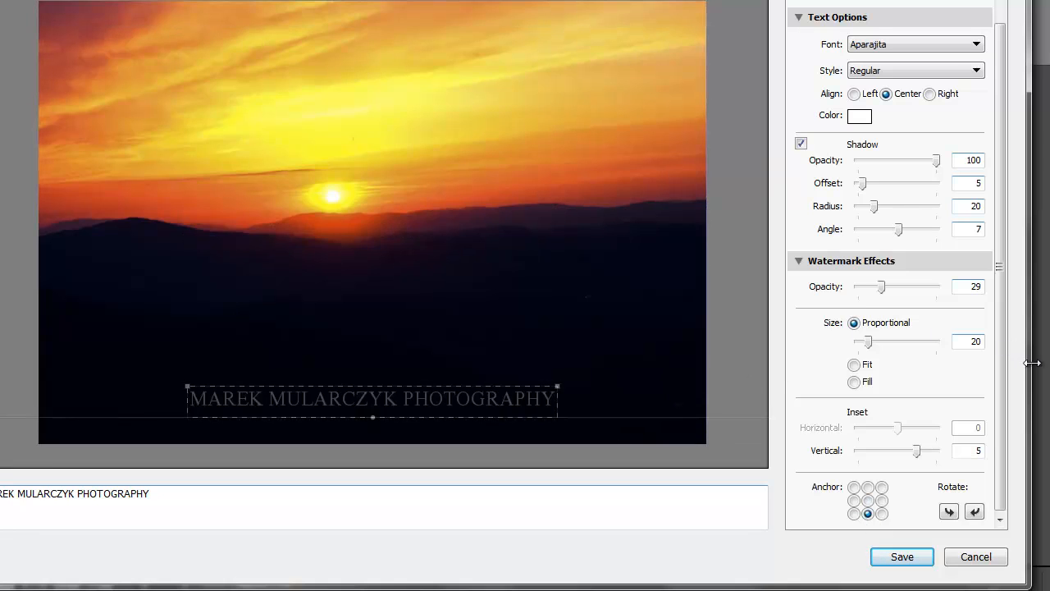
left_click(975, 556)
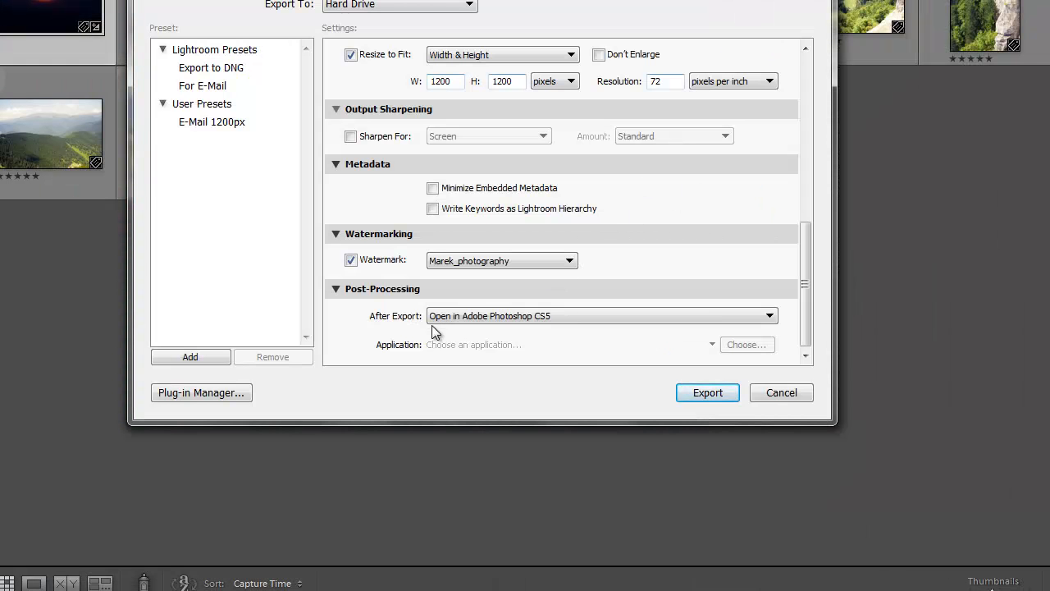
Set the post-processing action to Do nothing and export the watermarked photo.
left_click(771, 319)
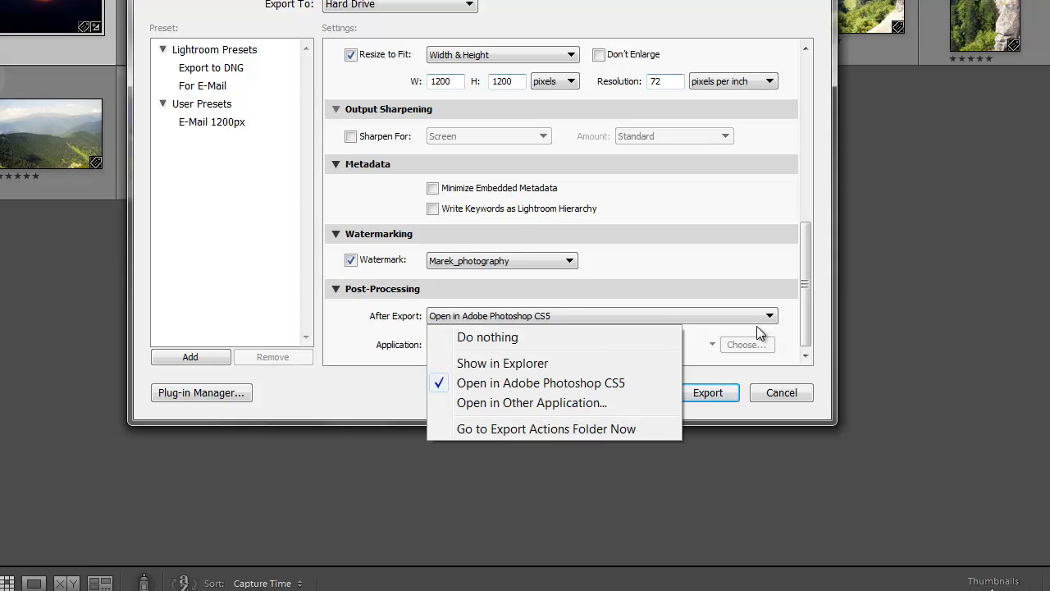
left_click(480, 338)
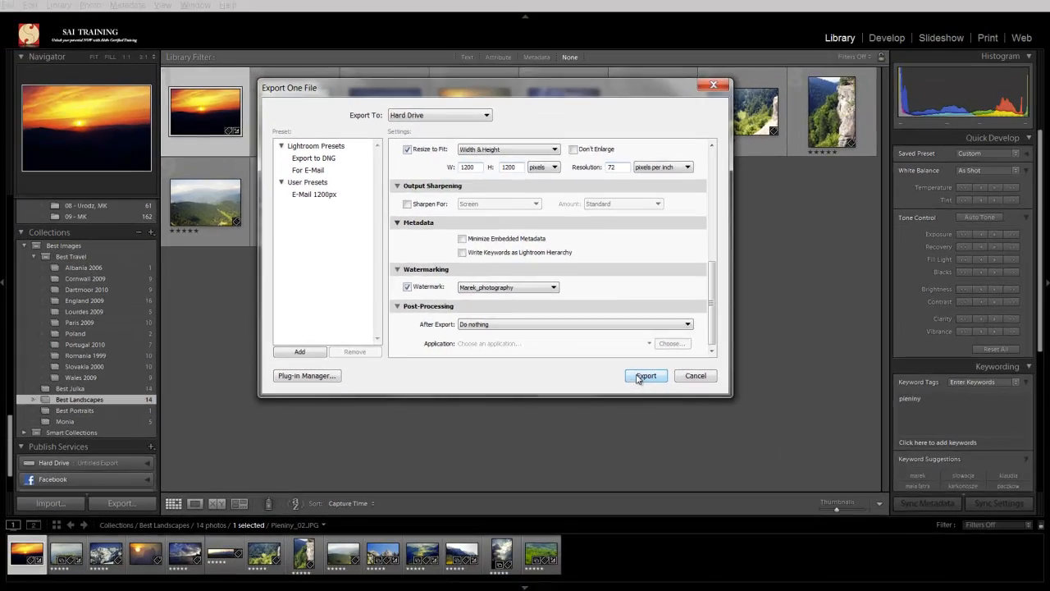
left_click(639, 376)
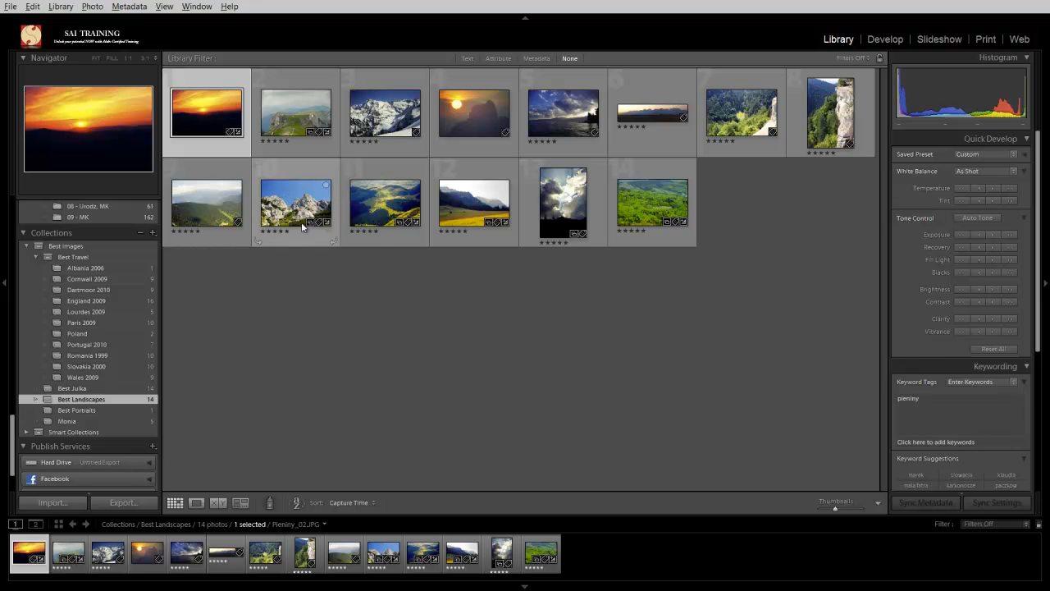
Switch to the desktop and check the exported Pieniny_02 image in Windows Photo Viewer.
key("super+d")
left_click_drag(18, 29, 488, 230)
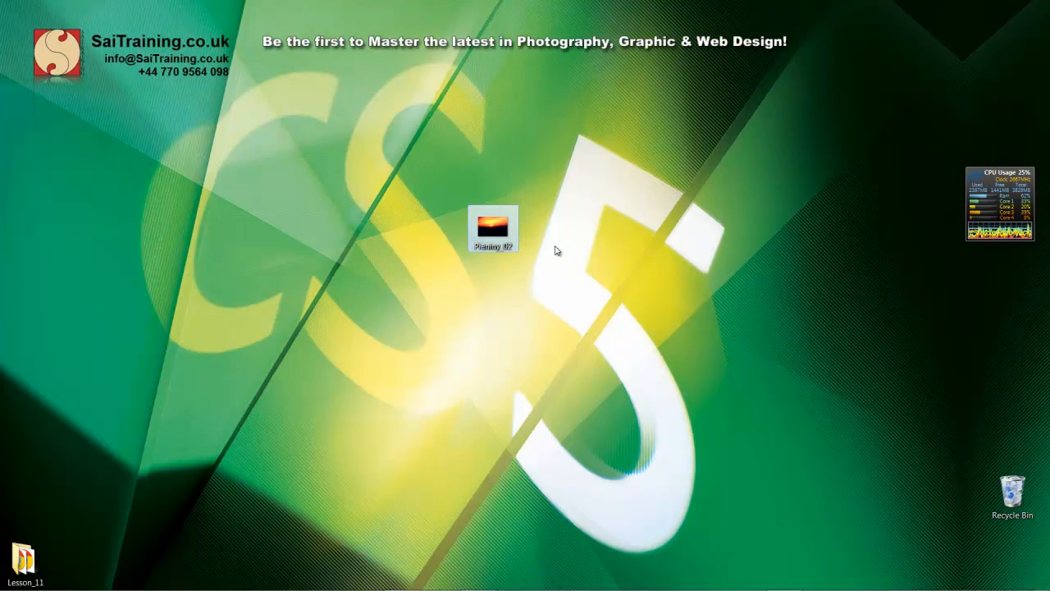
right_click(498, 233)
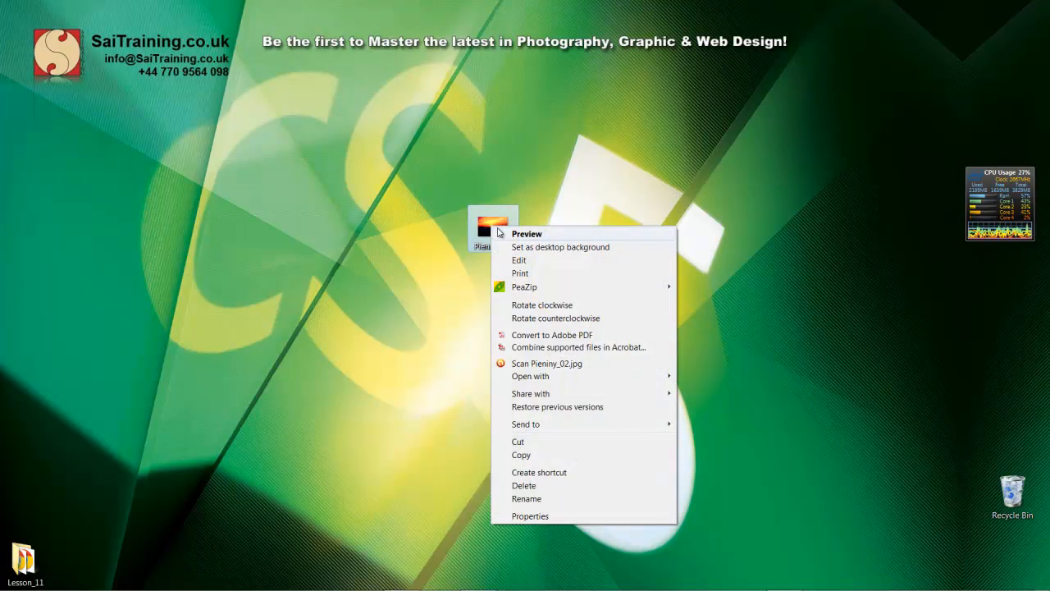
mouse_move(624, 379)
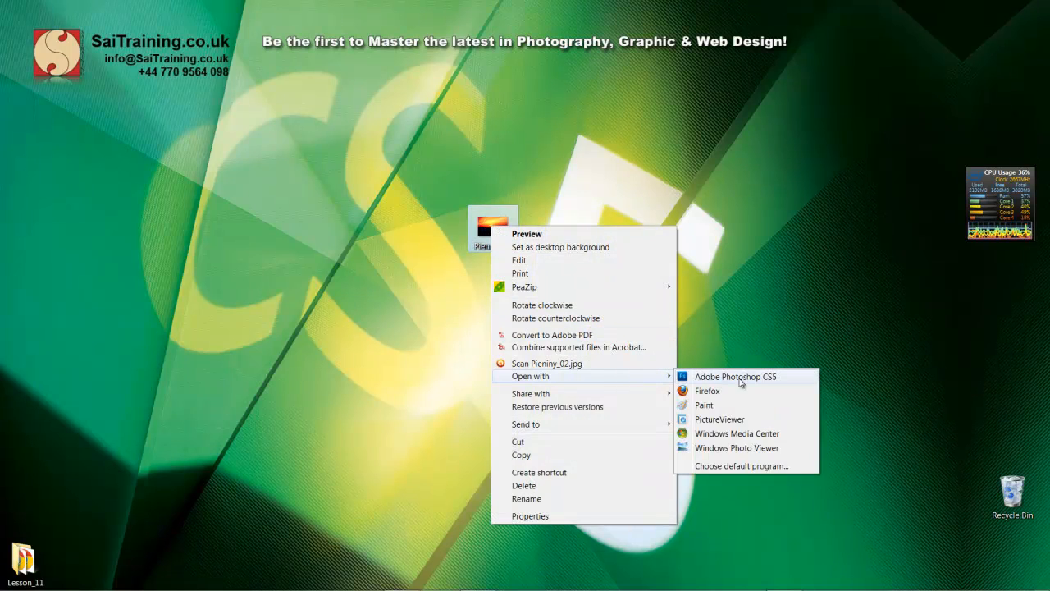
left_click(729, 448)
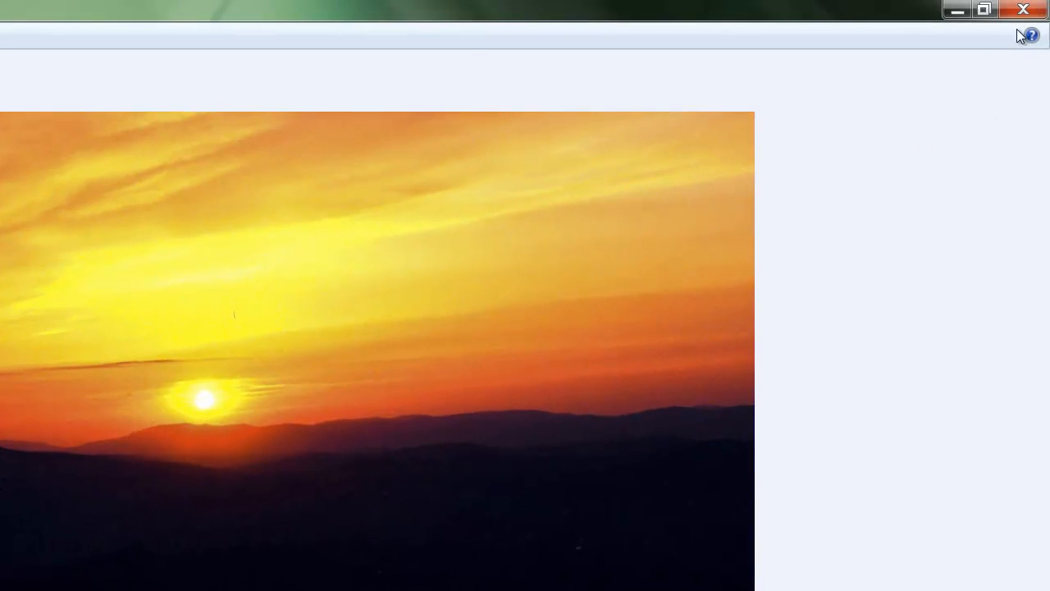
left_click(1023, 10)
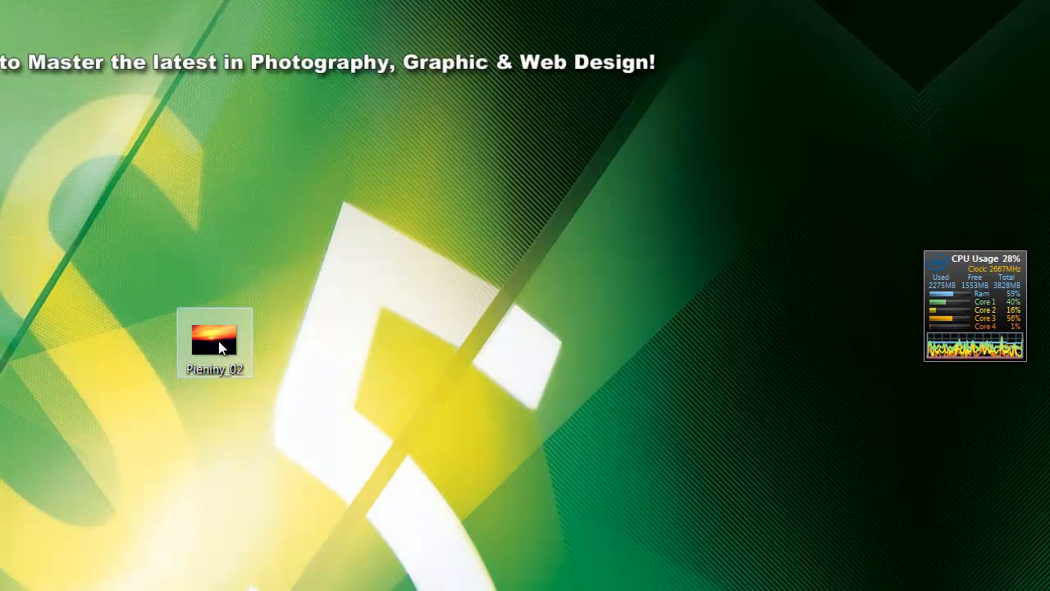
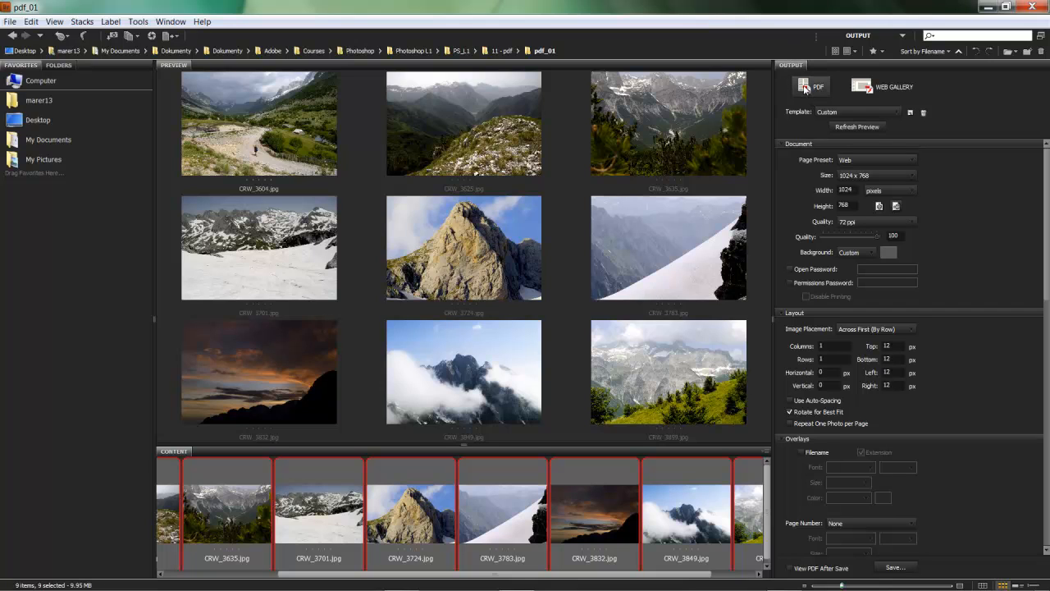
In Adobe Bridge, apply the 4*5 Contact Sheet template at 150 ppi quality and refresh the PDF preview.
left_click(897, 113)
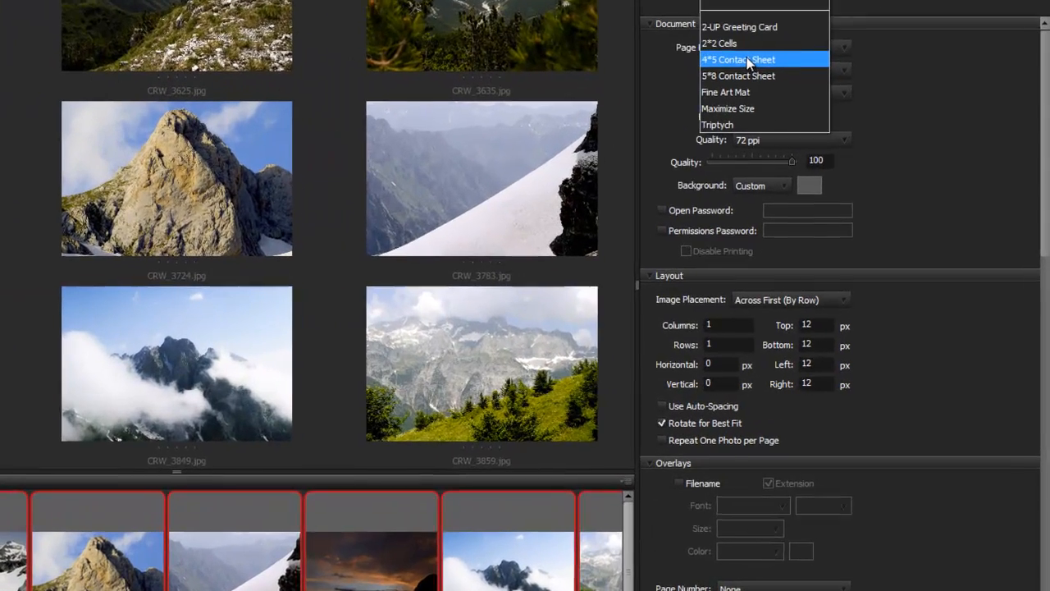
left_click(743, 60)
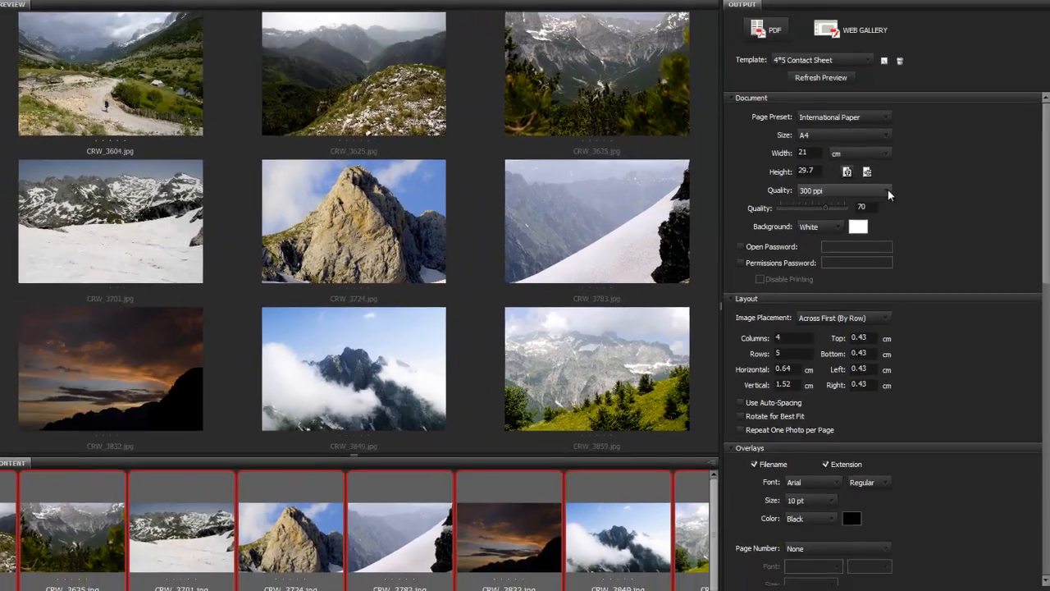
left_click(887, 190)
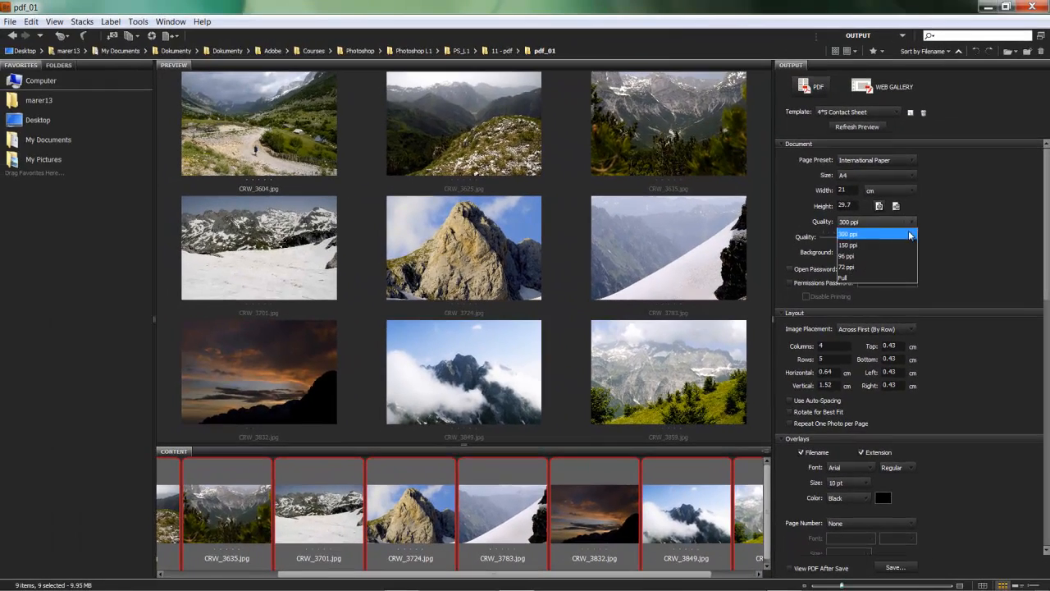
left_click(823, 219)
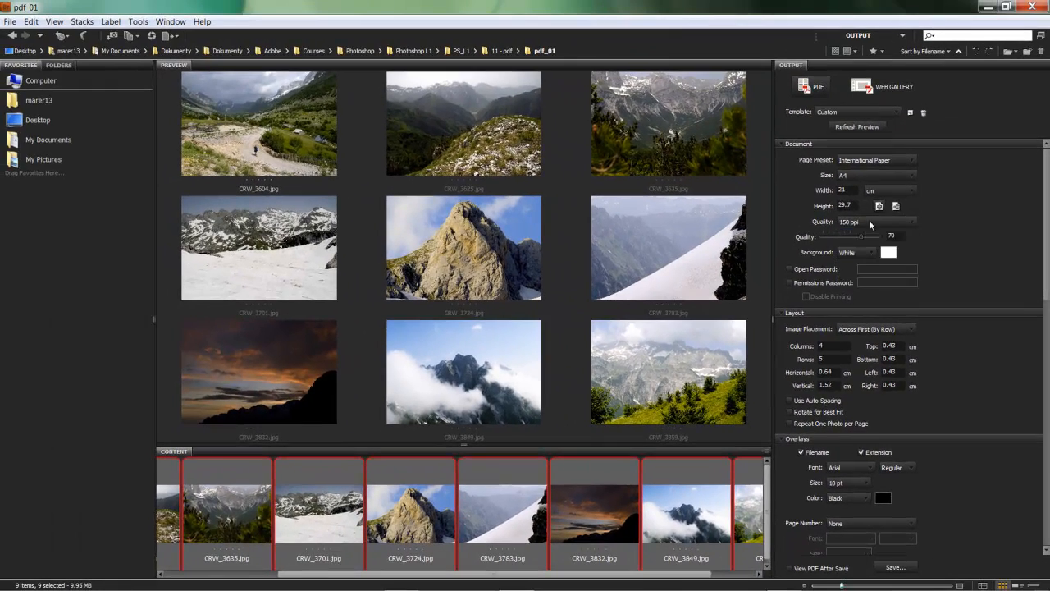
left_click(852, 127)
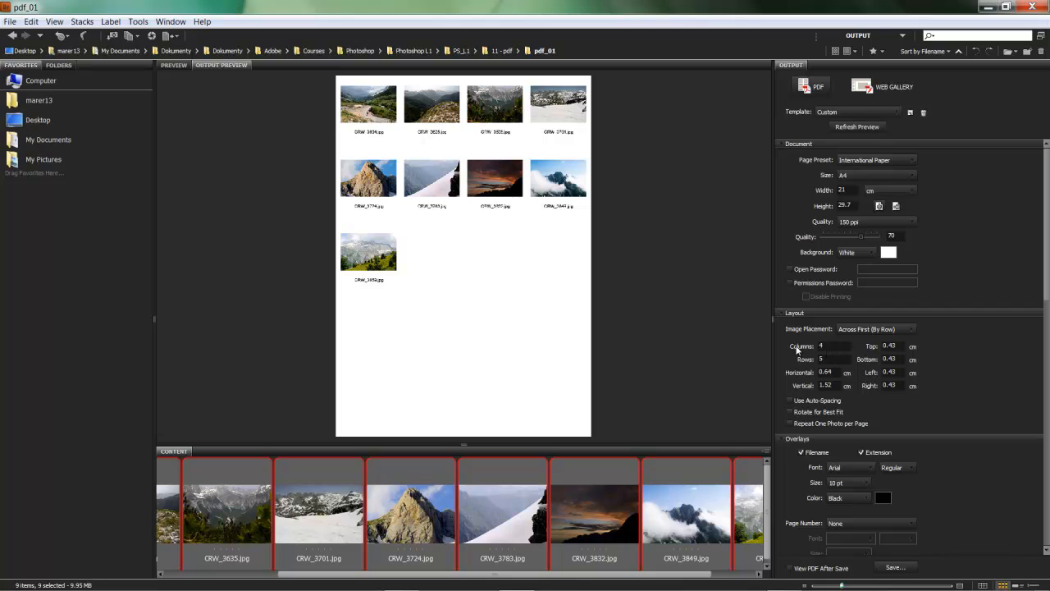
Set the contact sheet layout to 3 columns and 4 rows and refresh the preview.
double_click(819, 347)
type("3")
key("Tab")
type("4")
left_click(857, 130)
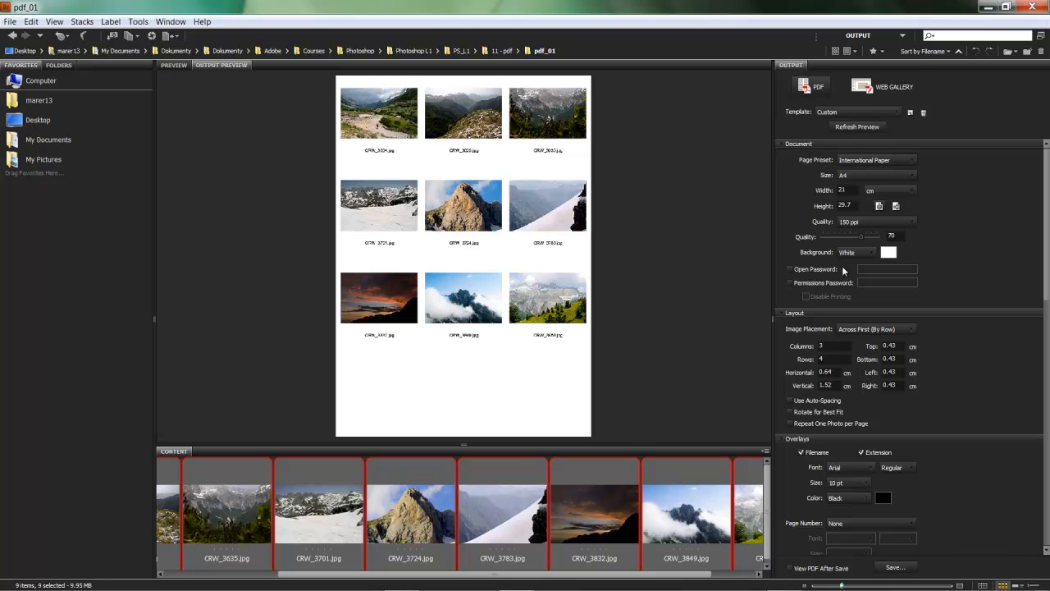
Enable a foreground watermark placed on each image and use inserted text reading "Copyrighted".
left_click_drag(1046, 256, 1046, 505)
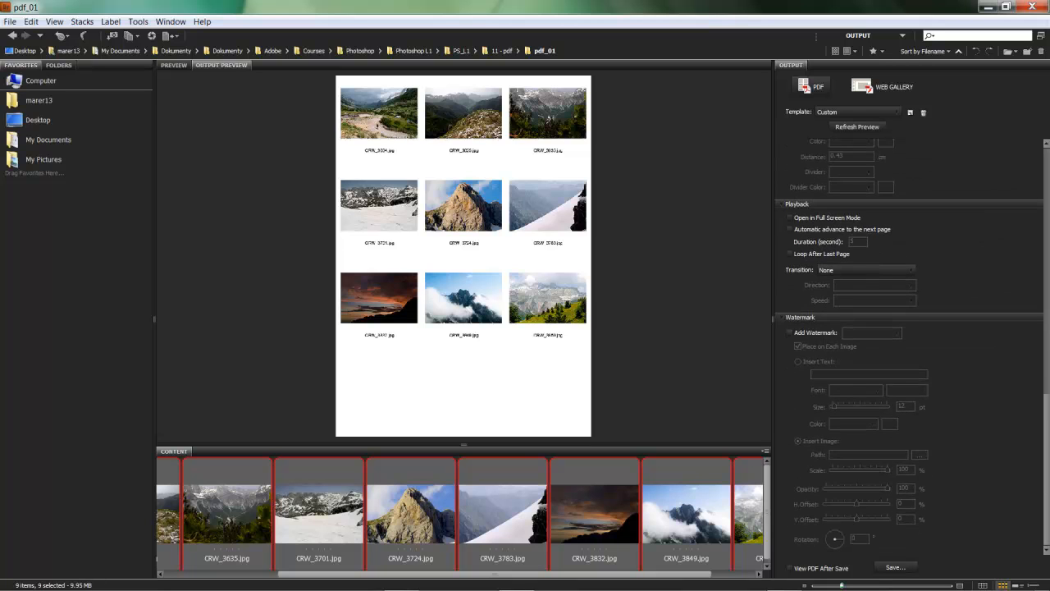
left_click(789, 333)
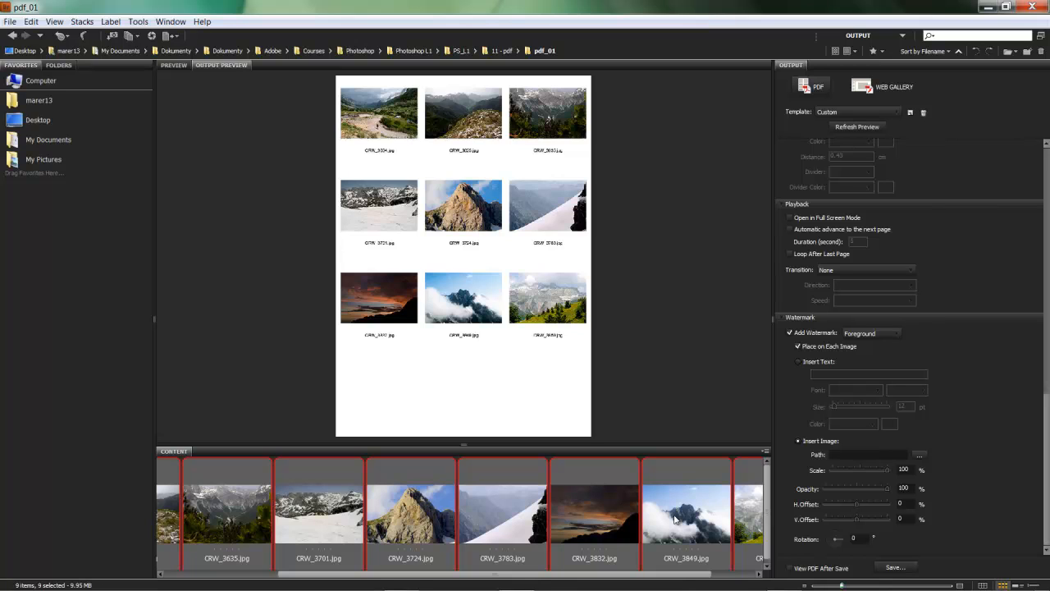
left_click(797, 361)
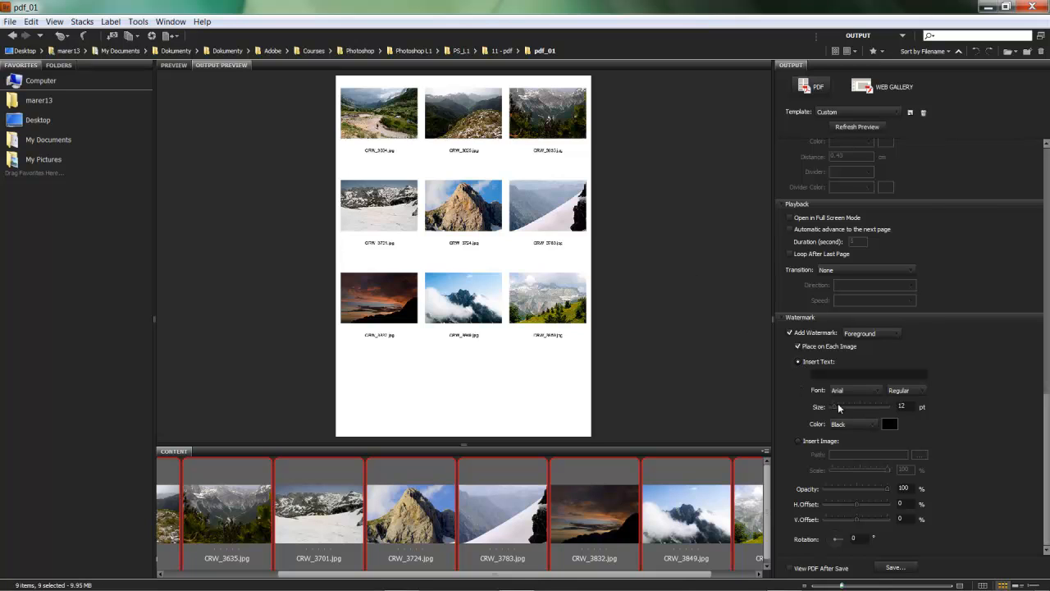
left_click(839, 375)
type("Copyrighted")
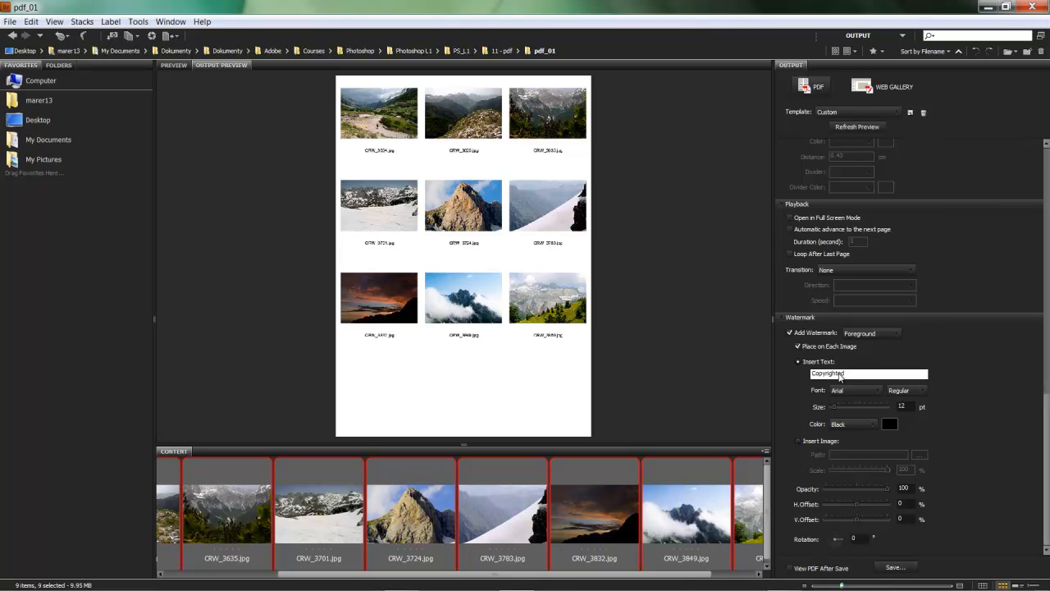
Add a © symbol and a space before the watermark text to read "© Copyrighted", and refresh the PDF preview.
type("©")
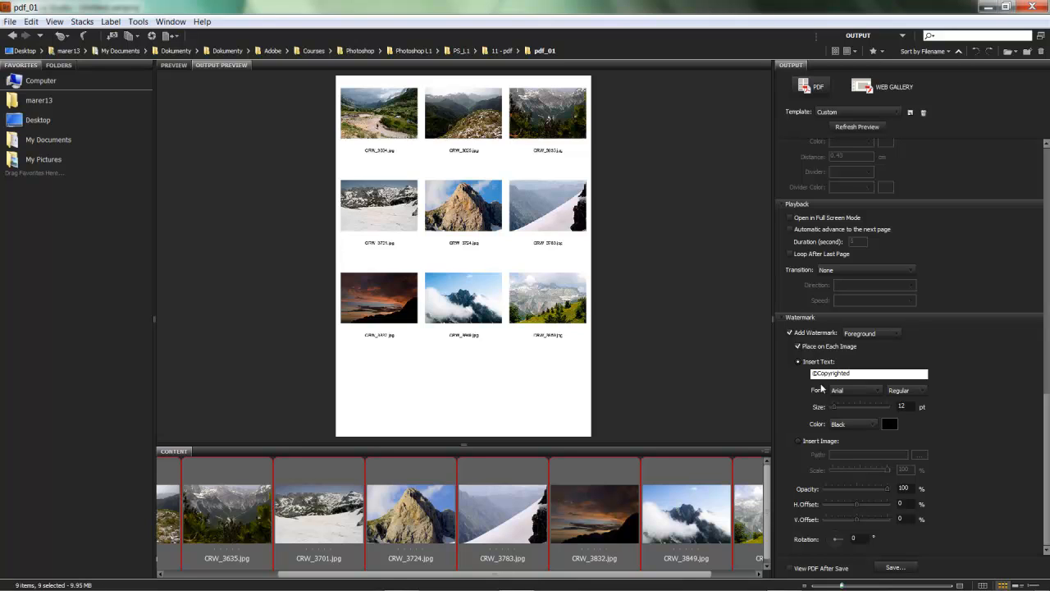
left_click(1047, 411)
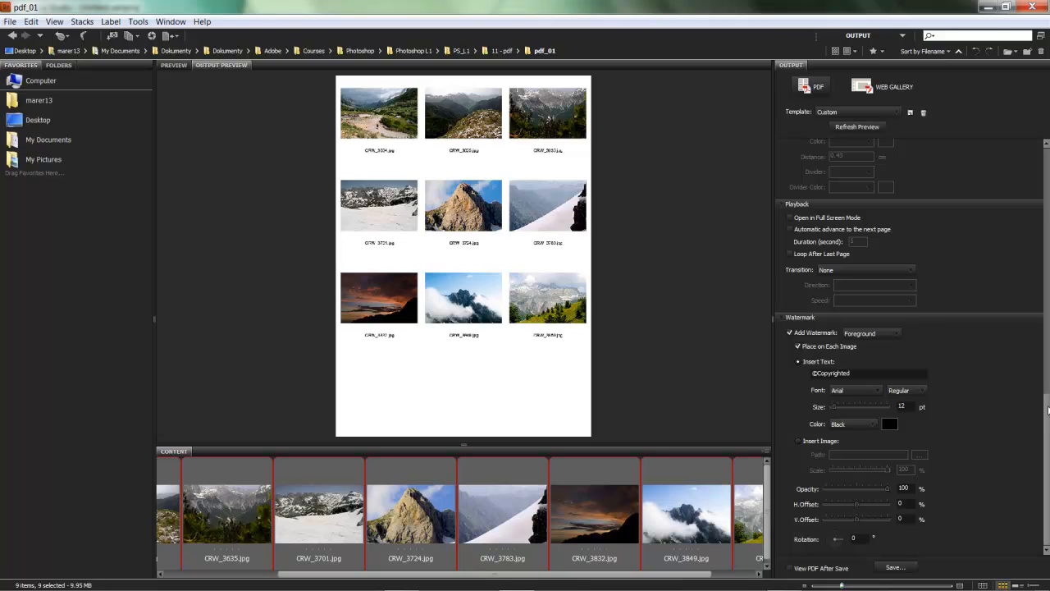
left_click(820, 375)
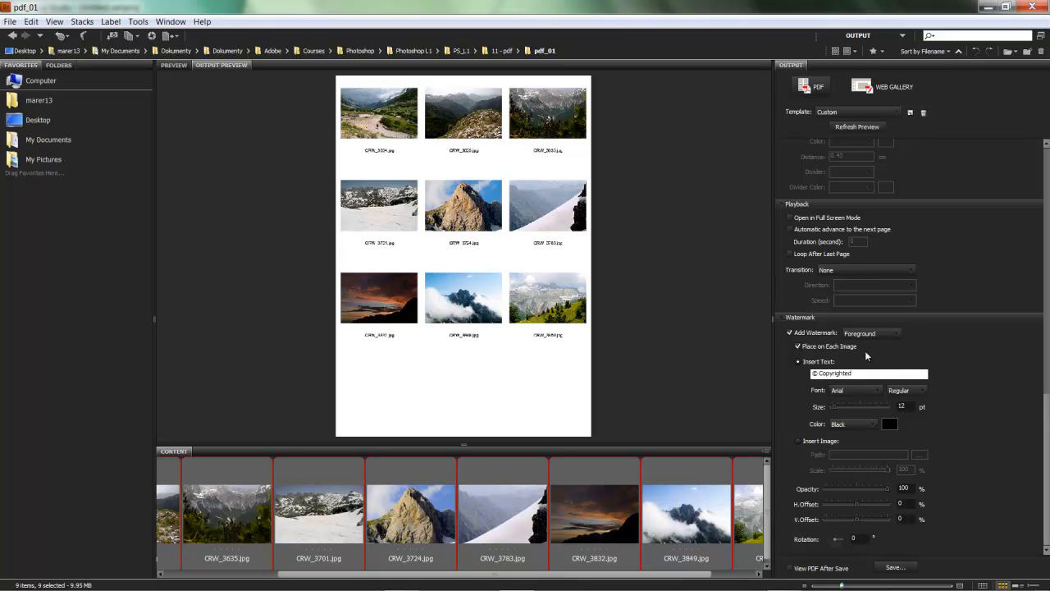
left_click(870, 128)
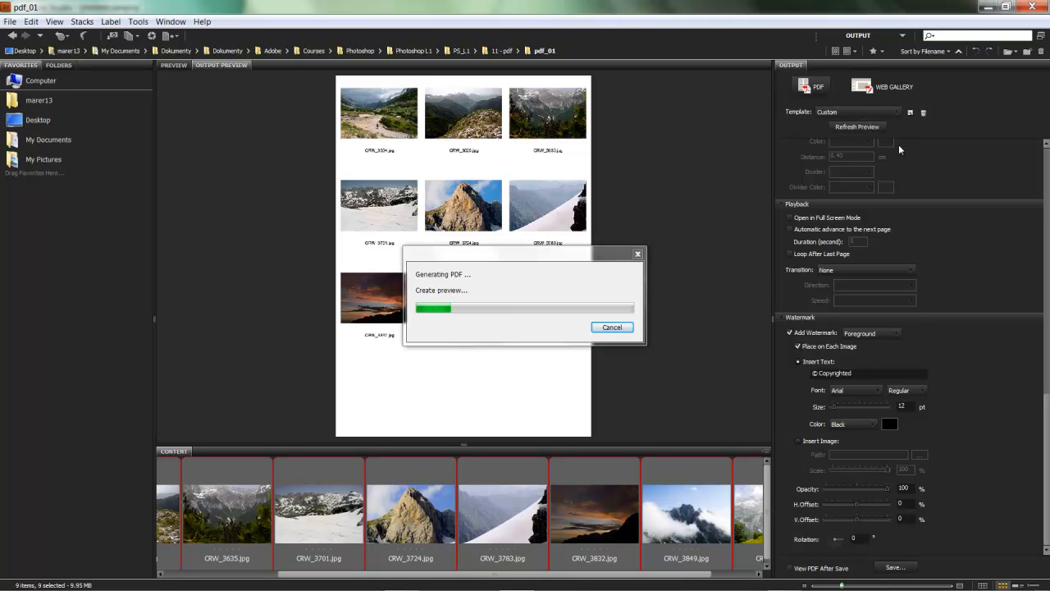